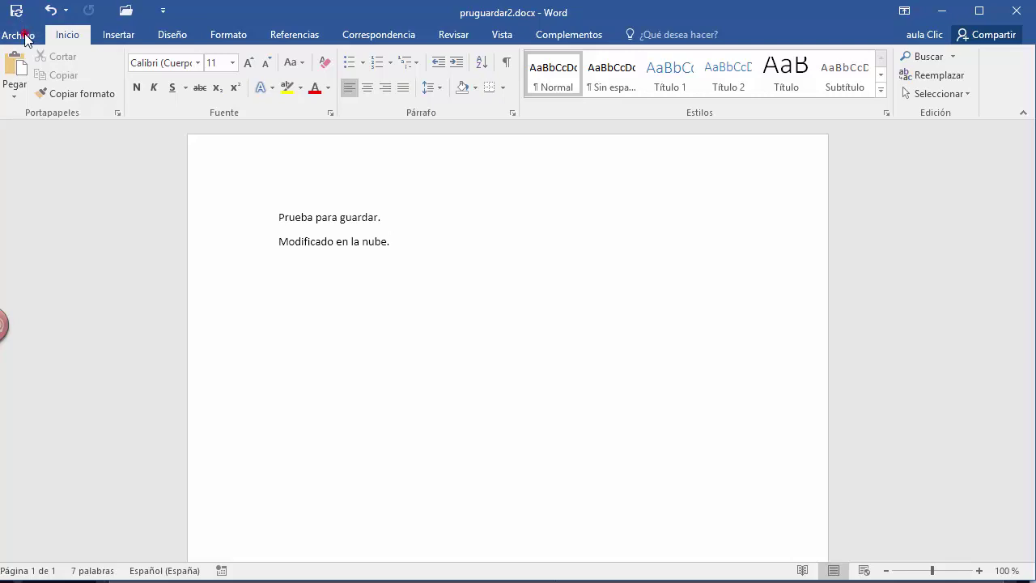
- Open the Archivo backstage on the Información page for pruguardar2.docx
left_click(27, 33)
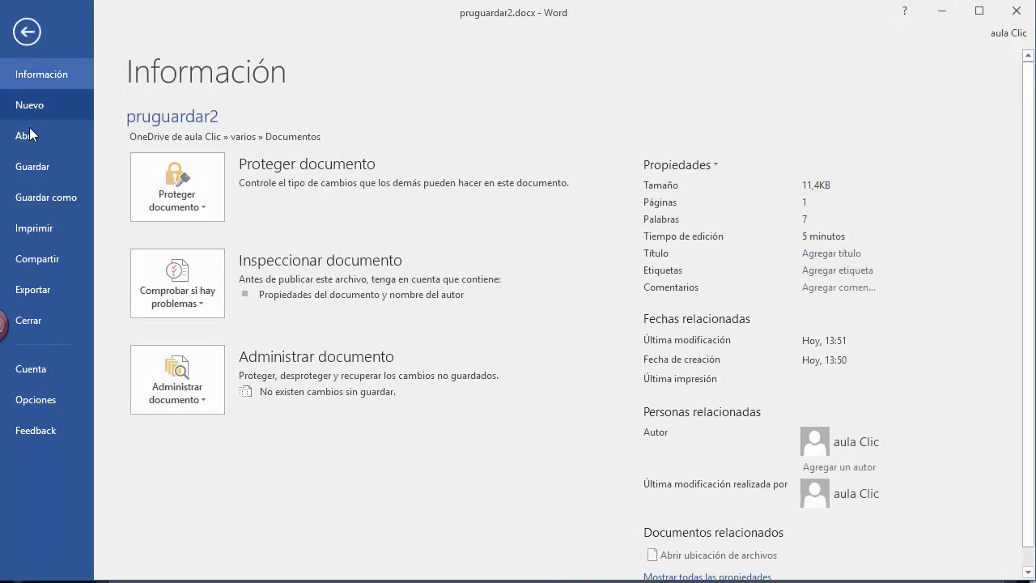
- Close pruguardar2.docx from the Archivo backstage, leaving Word with no document
left_click(39, 320)
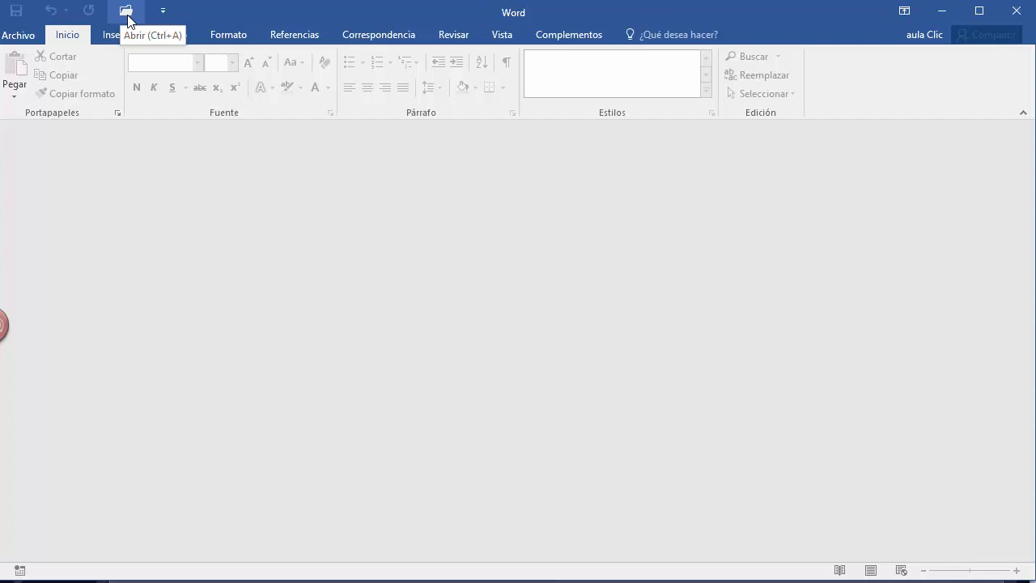
- Browse with Examinar to show the Documentos folder in the Abrir dialog
left_click(127, 14)
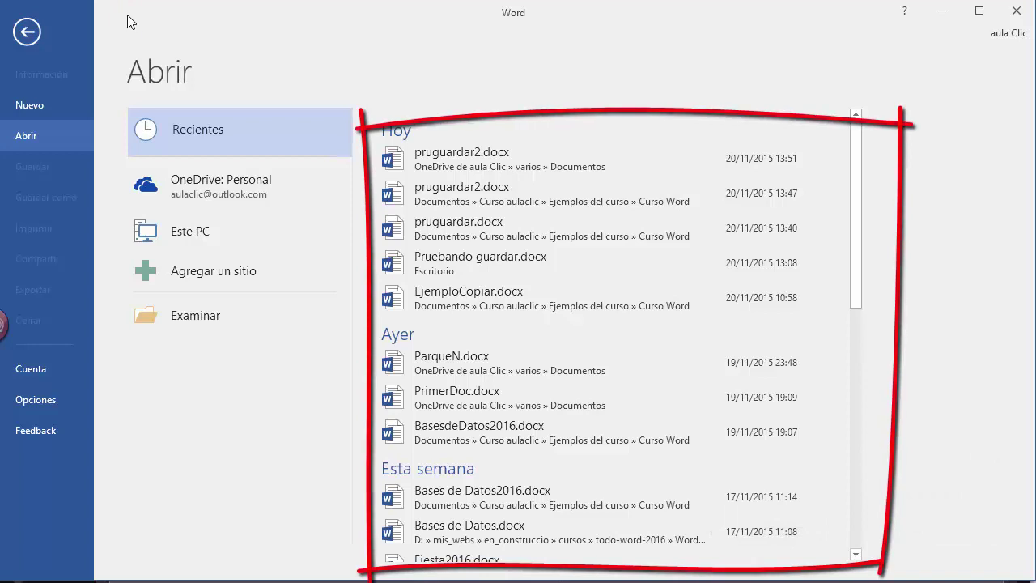
left_click(194, 321)
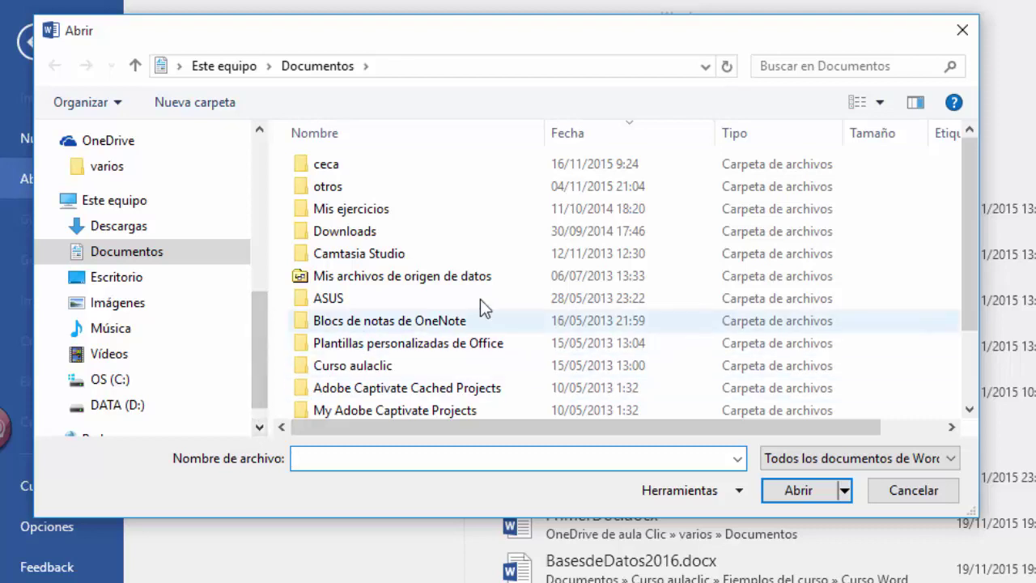
- Search Documentos for 'pru' and select pruguardar2.docx from the results
left_click(841, 63)
type("pr")
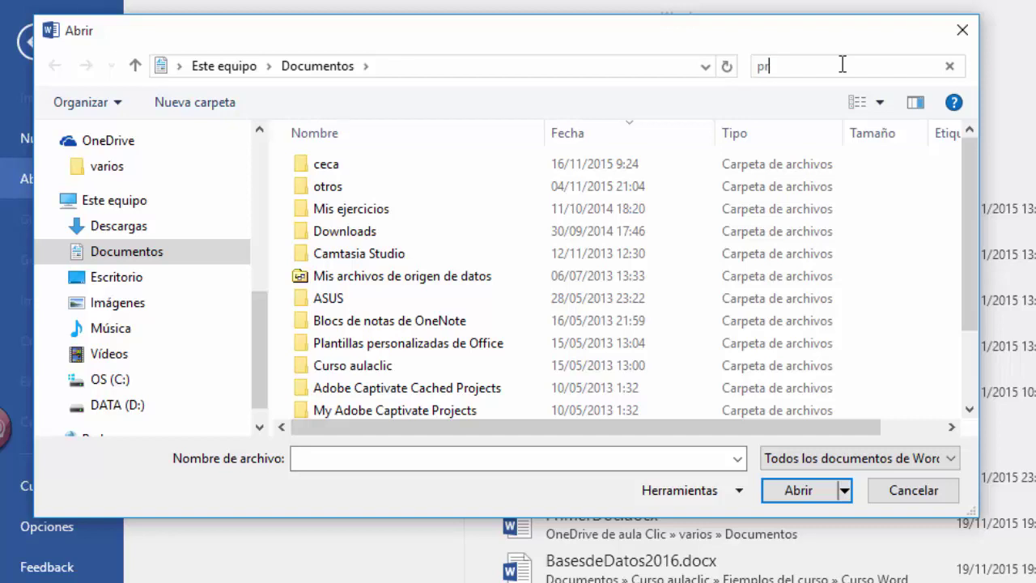
type("u")
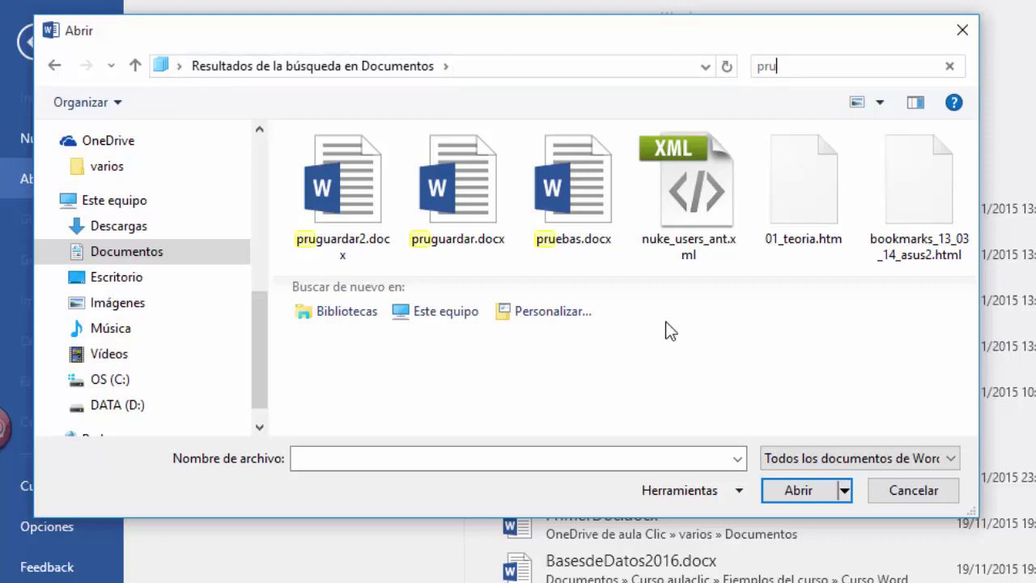
left_click(361, 194)
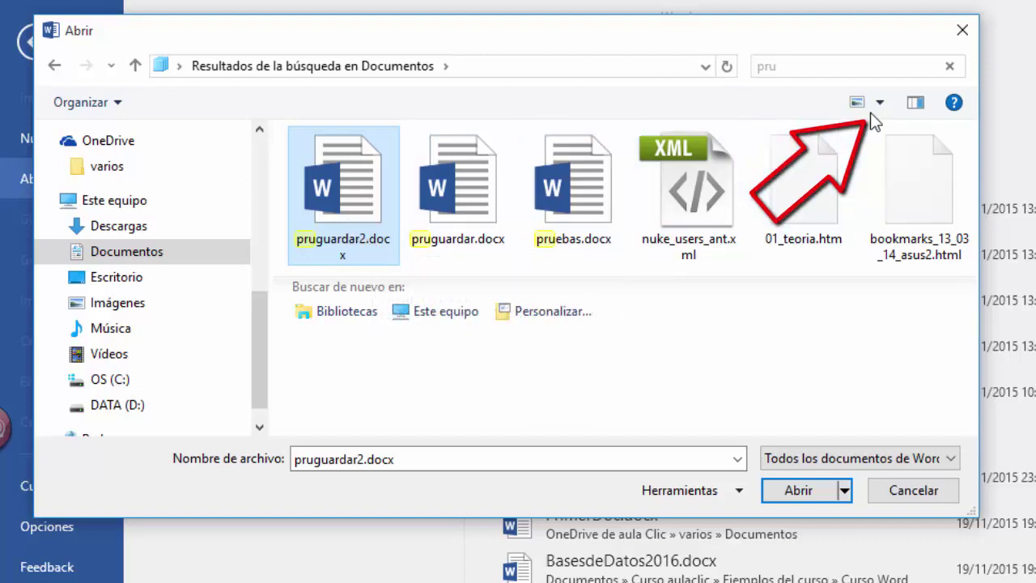
- Switch the search results to Detalles view and scroll right to the Ruta de acceso column
left_click(880, 102)
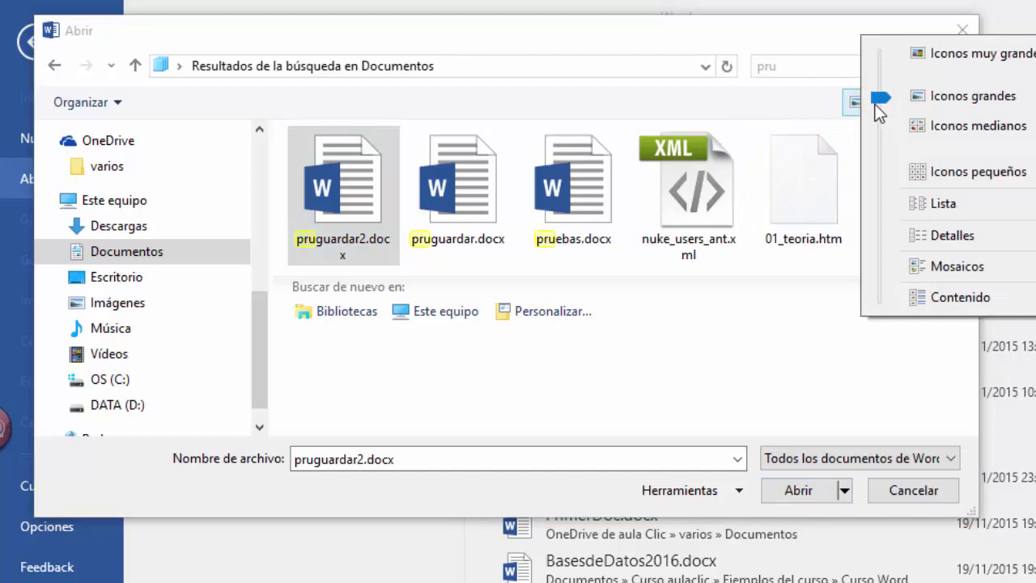
left_click(954, 236)
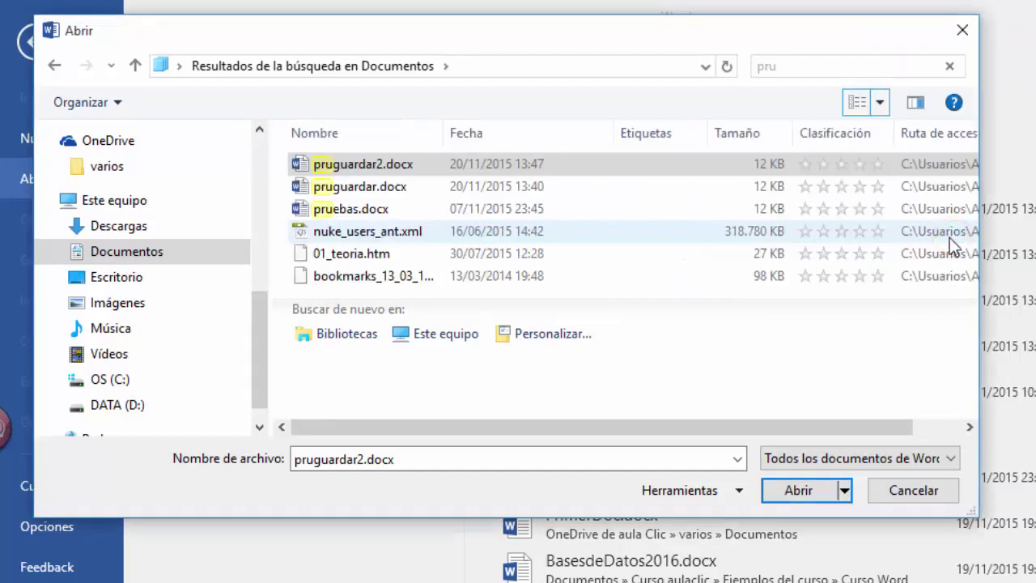
left_click_drag(872, 425, 933, 416)
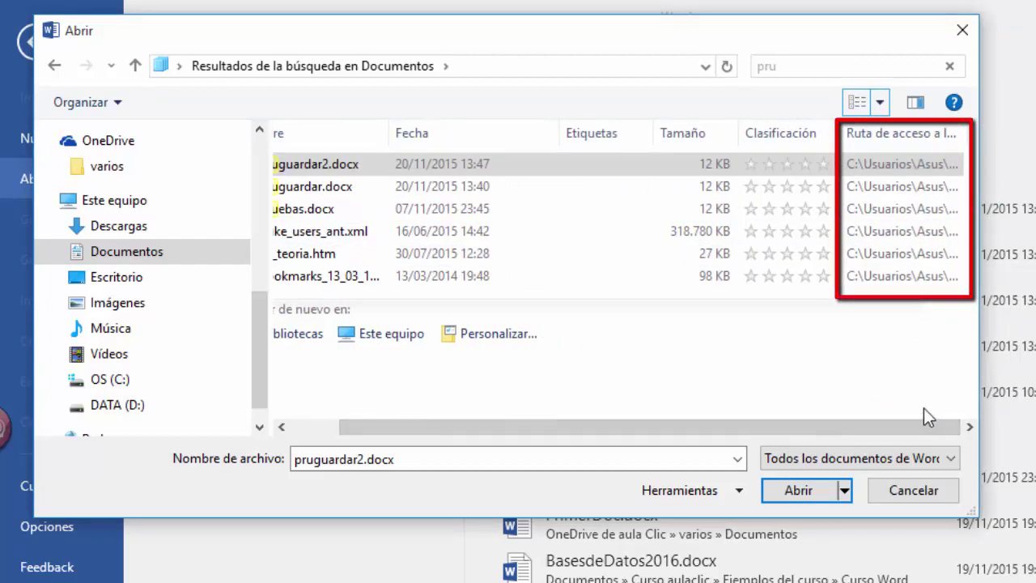
- Remove the Clasificación and Etiquetas columns from the results list
right_click(784, 139)
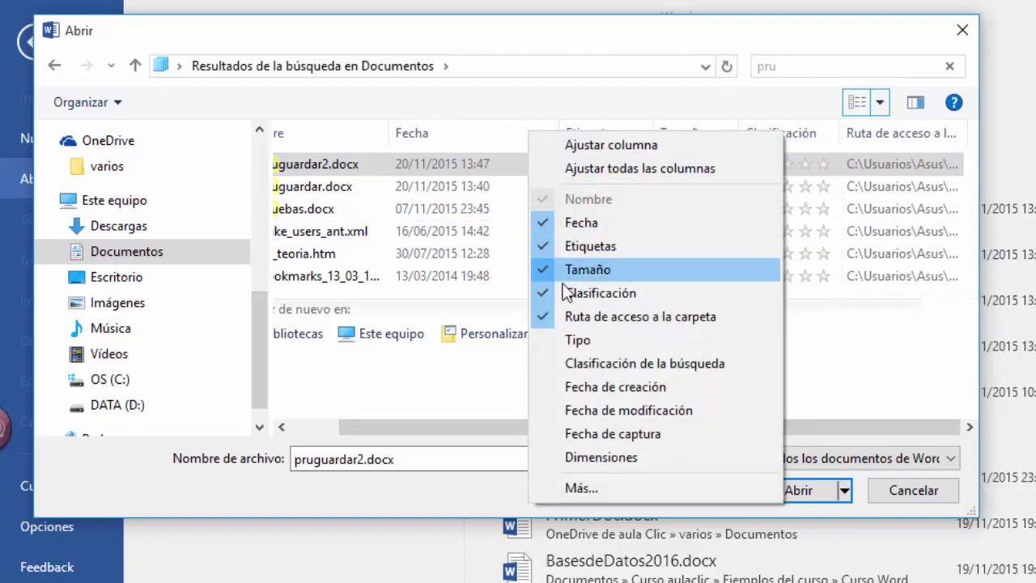
left_click(545, 293)
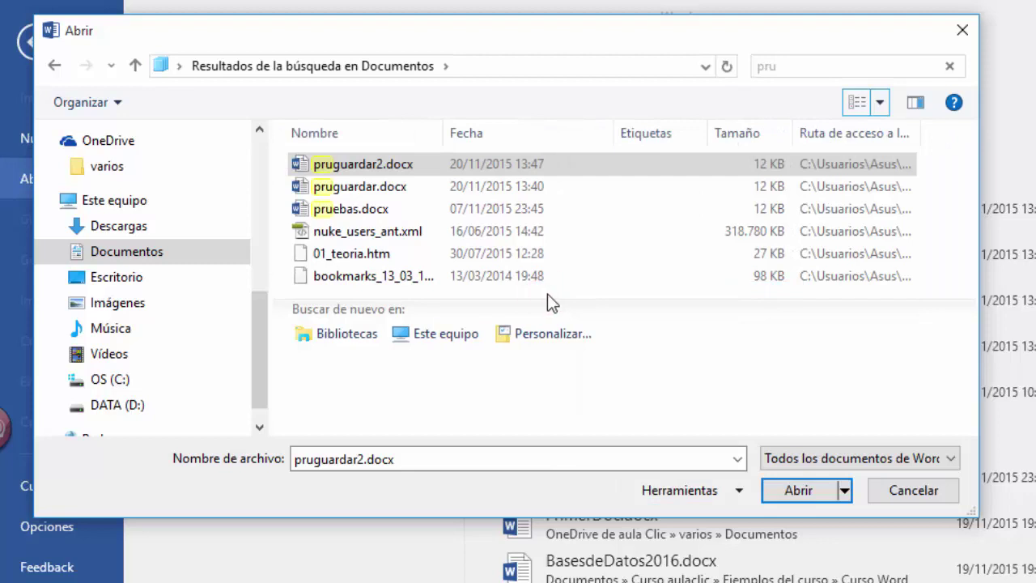
right_click(681, 132)
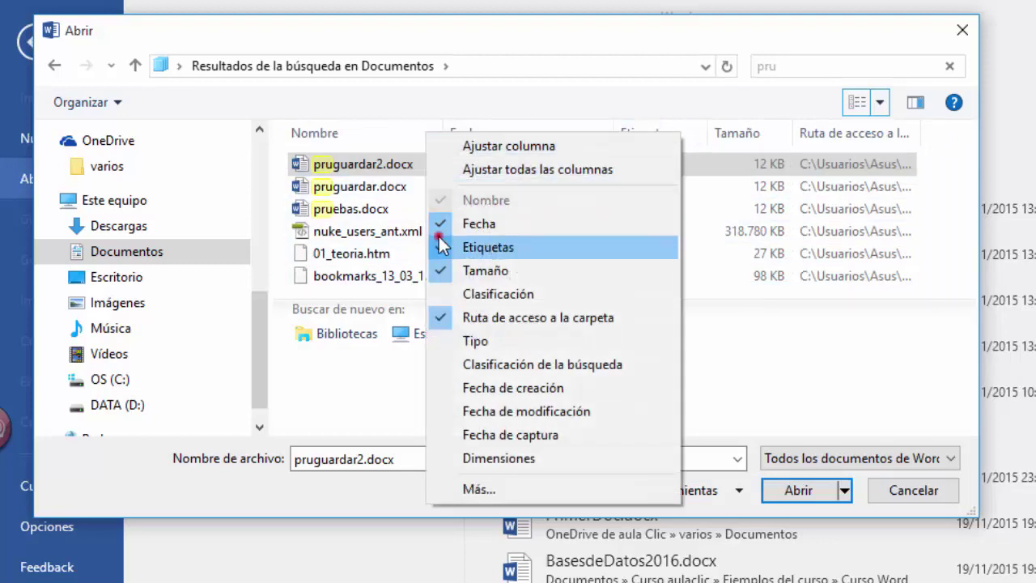
left_click(441, 244)
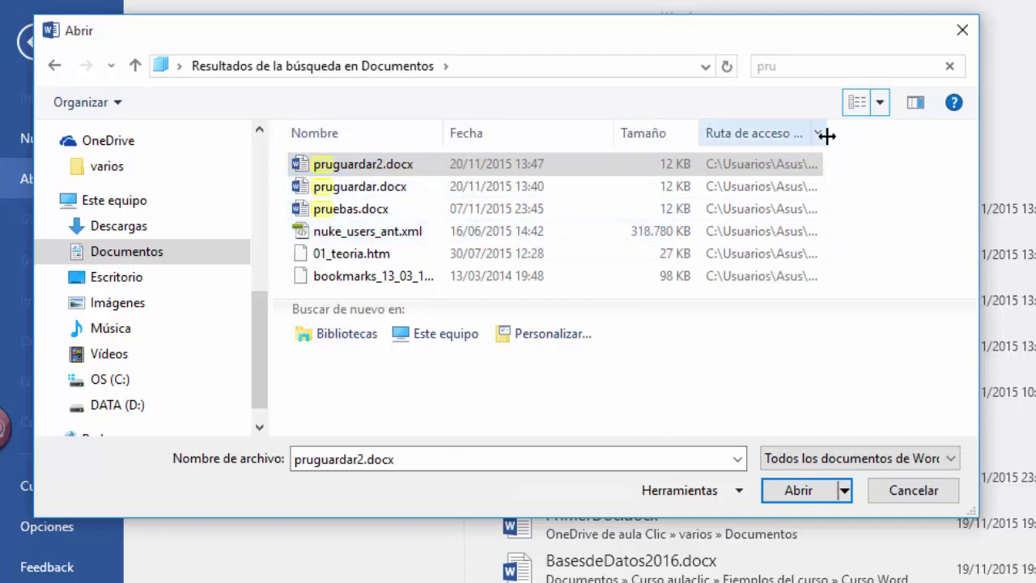
- Widen the Ruta column, fit Fecha, and open the local pruguardar2.docx from Curso Word
left_click_drag(826, 136, 978, 137)
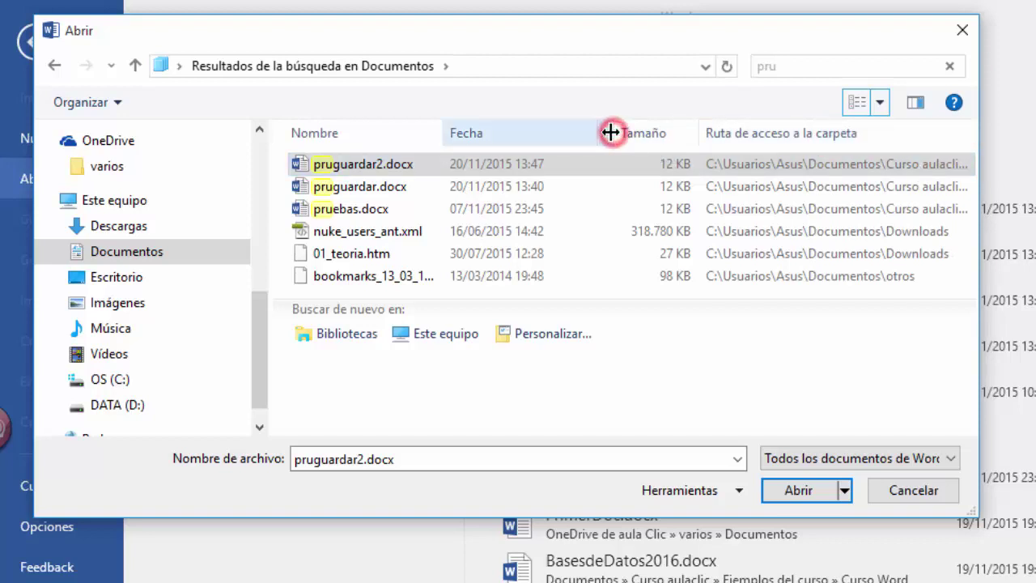
left_click_drag(616, 133, 548, 136)
double_click(548, 136)
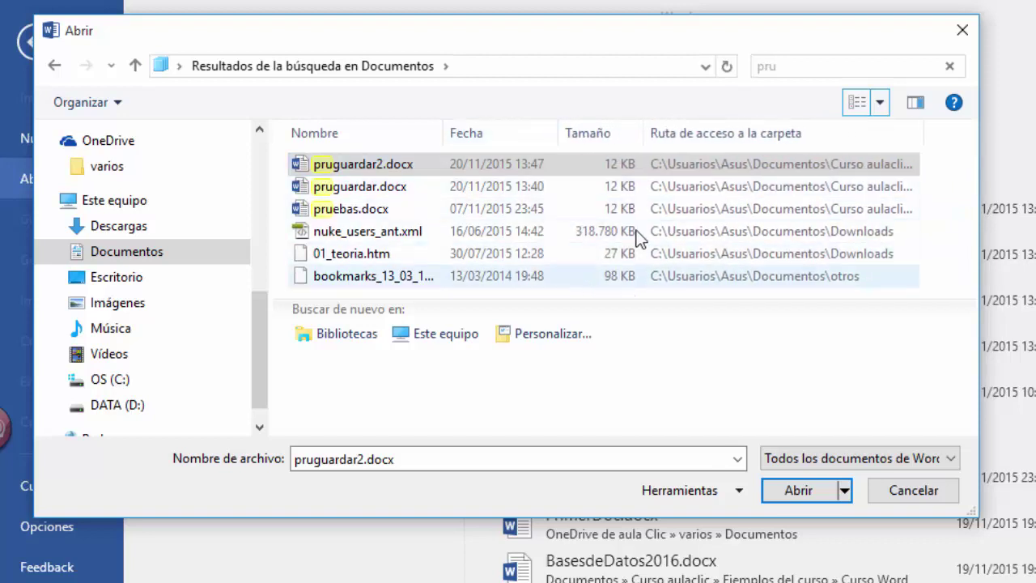
left_click_drag(927, 128, 979, 127)
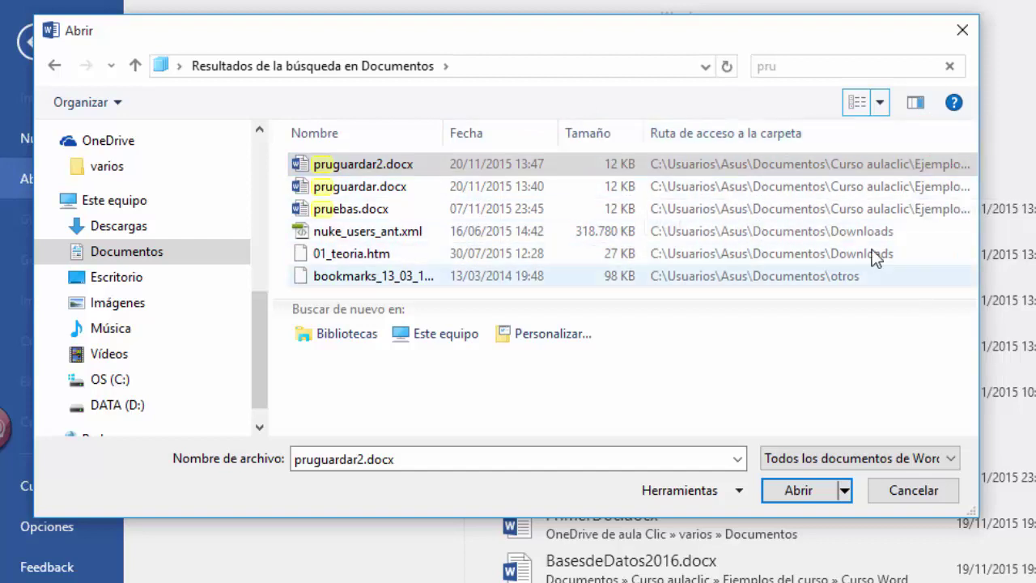
double_click(833, 166)
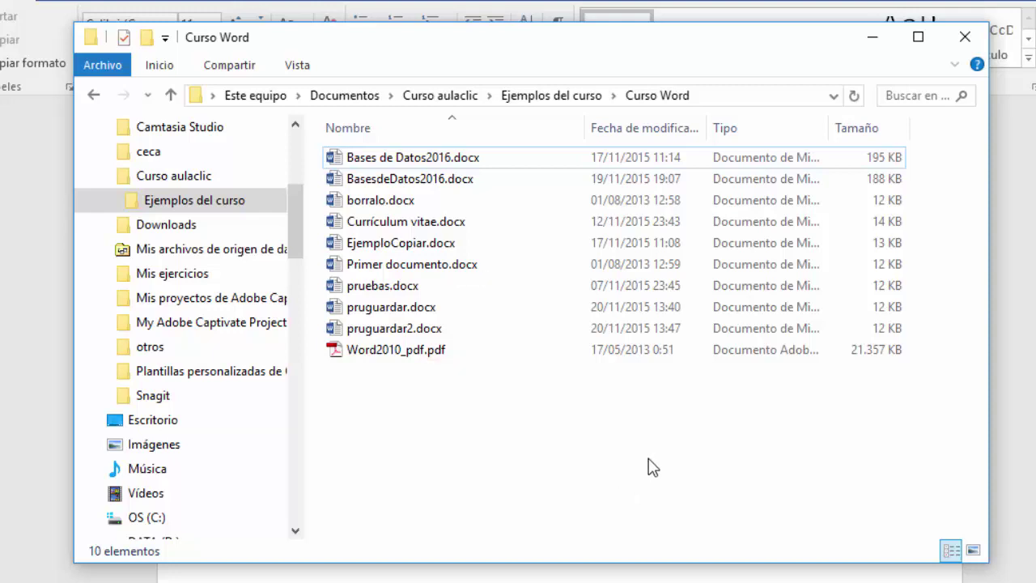
- Turn off Extensiones de nombre de archivo in Explorer's Vista tab, then minimize Explorer
left_click(958, 66)
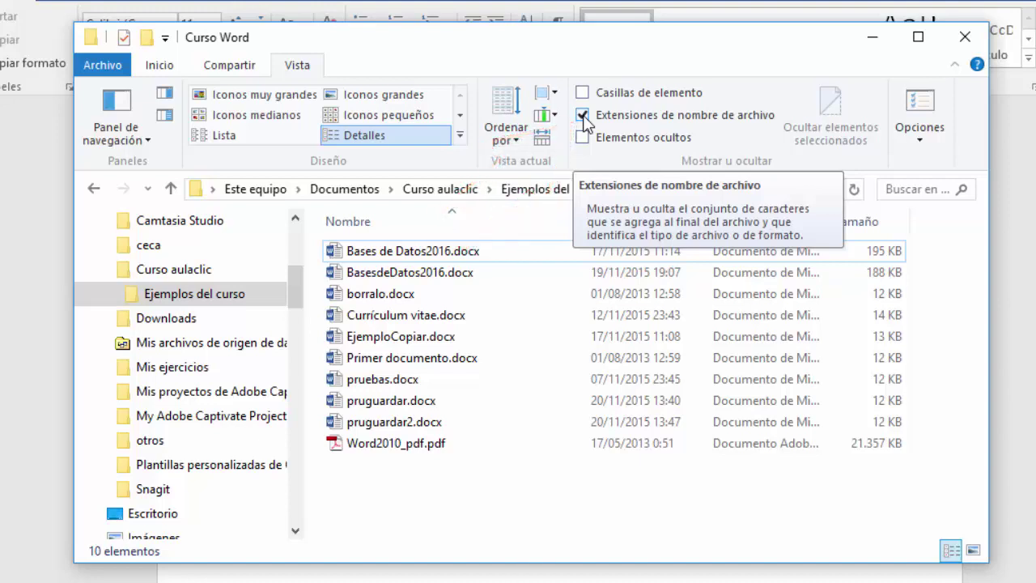
left_click(582, 116)
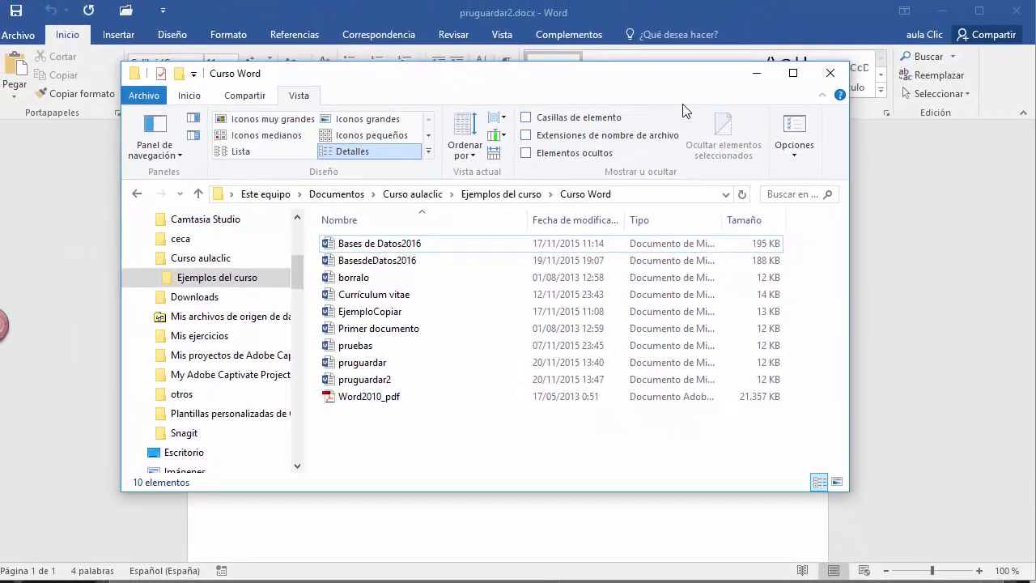
left_click(756, 74)
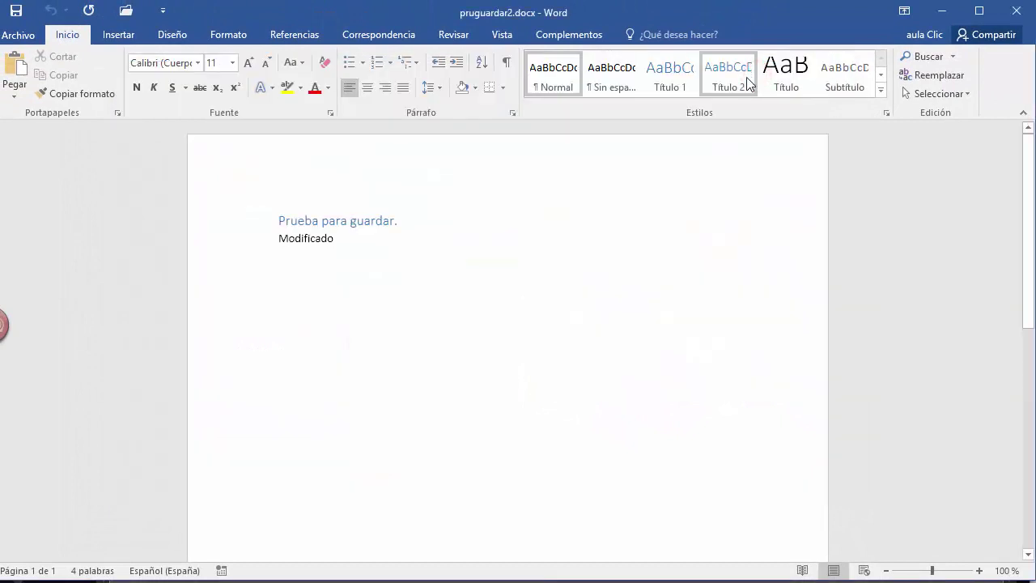
- Browse with Examinar, now opening the Abrir dialog in the Curso Word folder
left_click(126, 11)
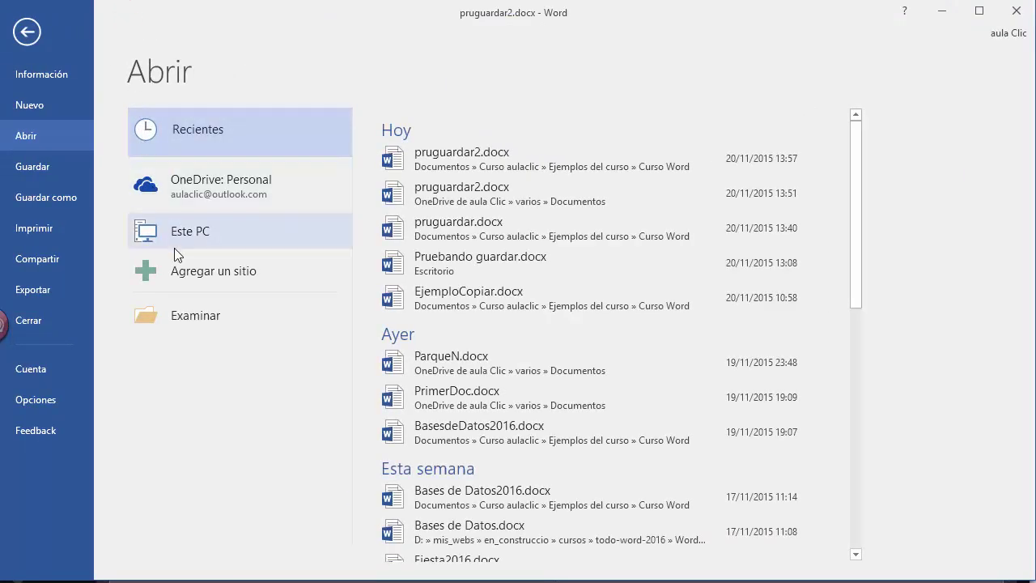
left_click(201, 317)
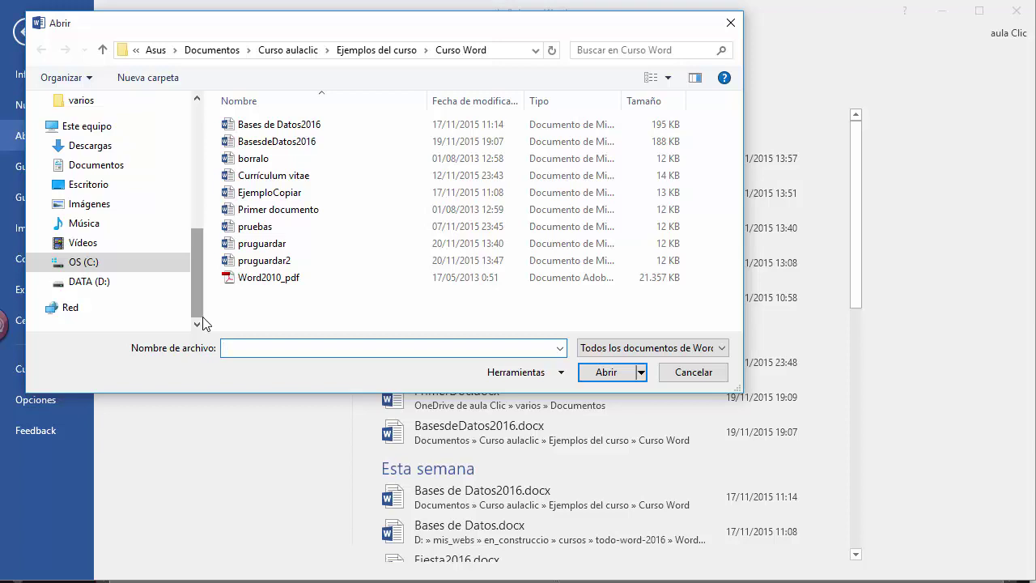
- Cancel the Abrir dialog and open the Opciones de Word settings
left_click(695, 371)
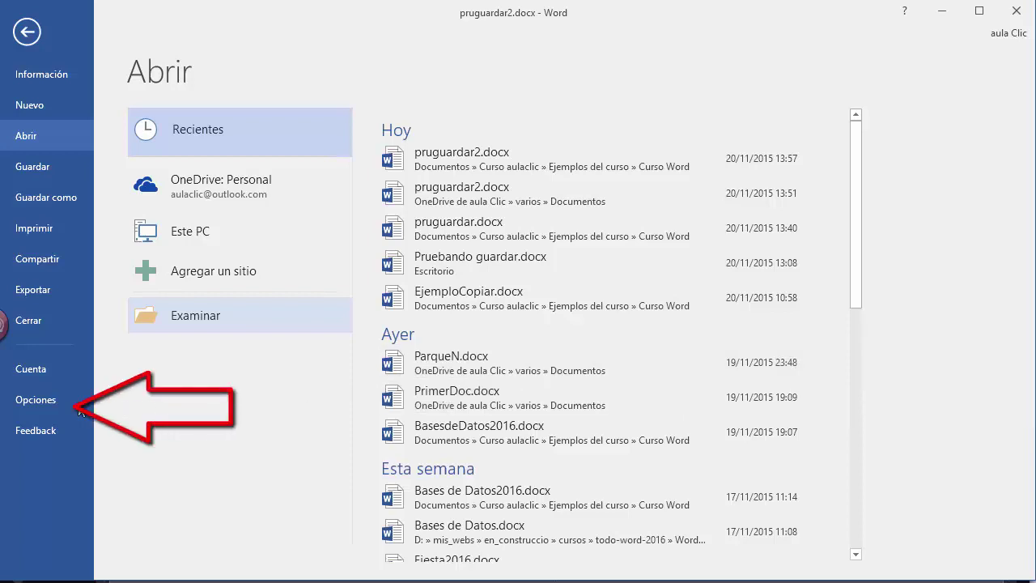
left_click(36, 398)
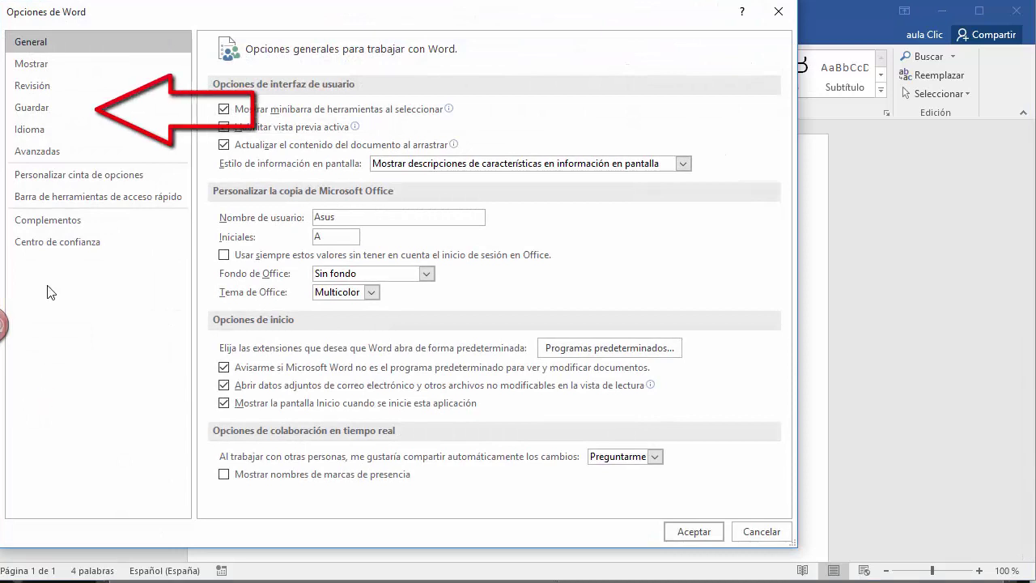
- Show the Guardar page in Opciones de Word with the default local file location
left_click(33, 108)
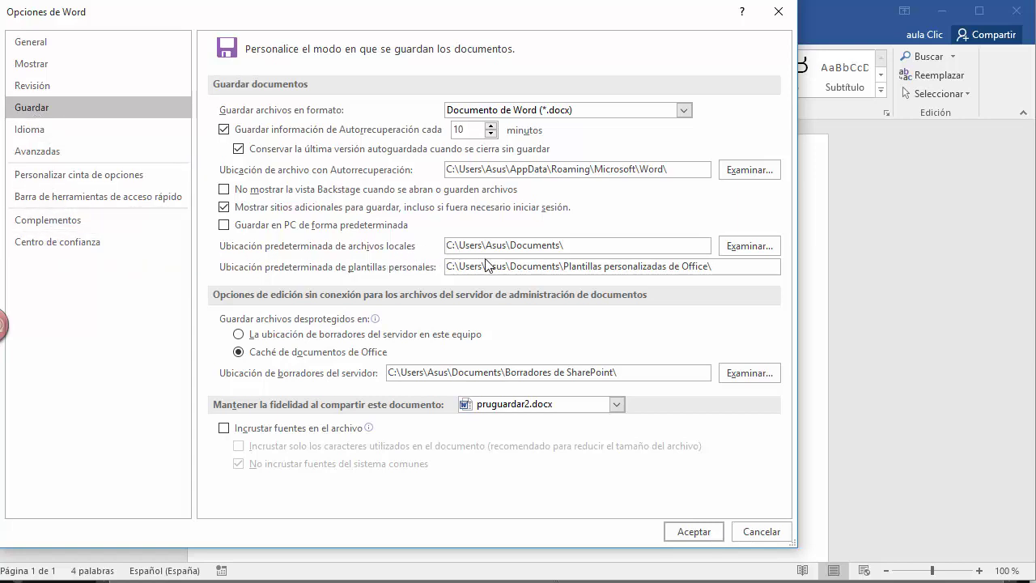
- Set Curso aulaclic\Ejemplos del curso\Curso Word as the default local file location and confirm both dialogs
left_click(750, 247)
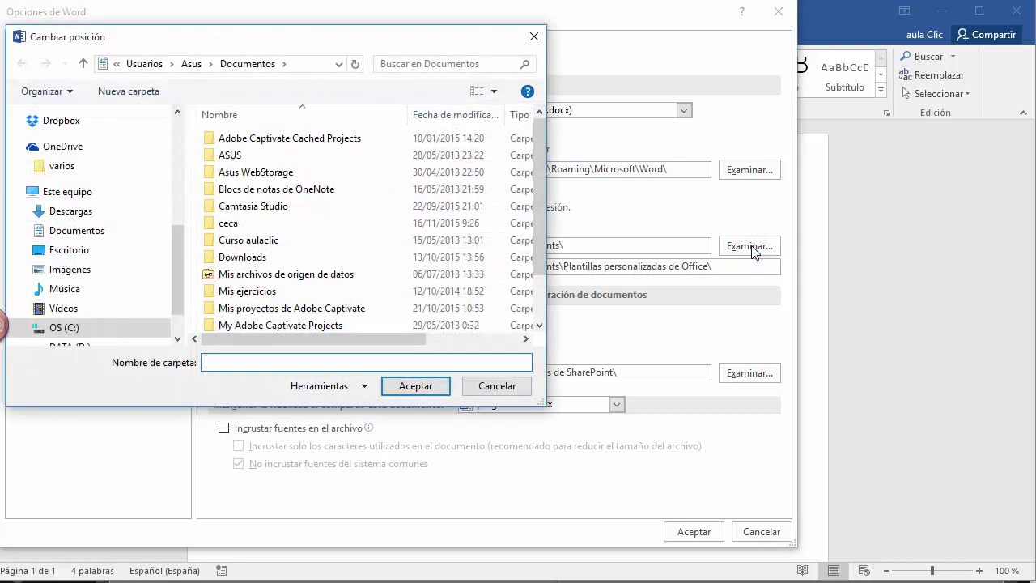
double_click(210, 239)
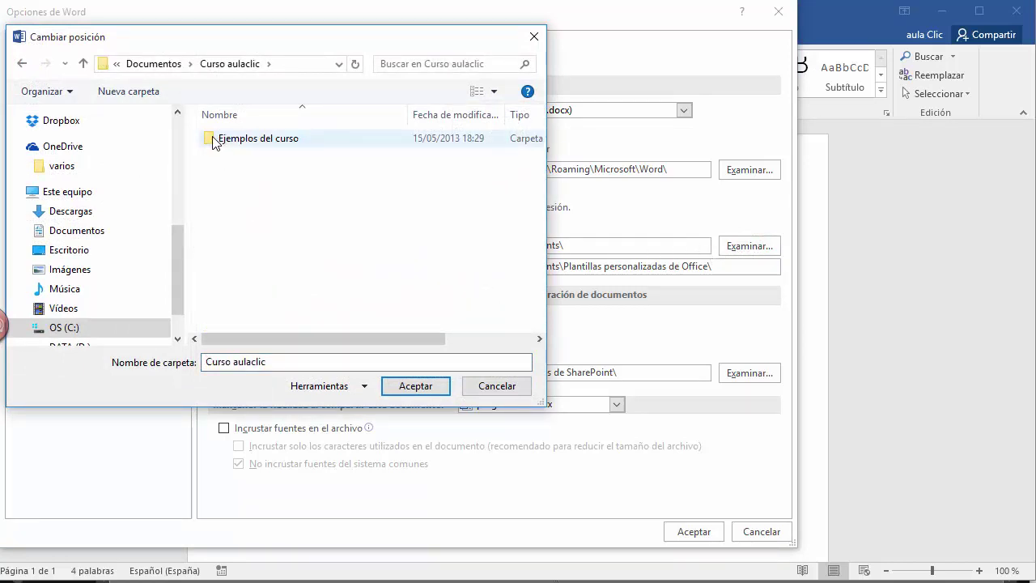
double_click(214, 139)
double_click(215, 157)
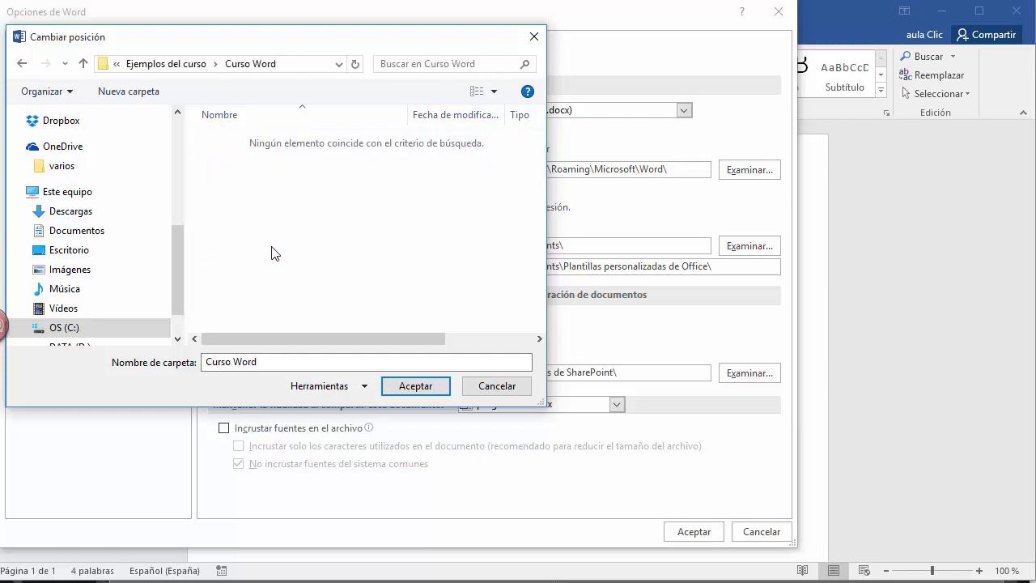
left_click(421, 388)
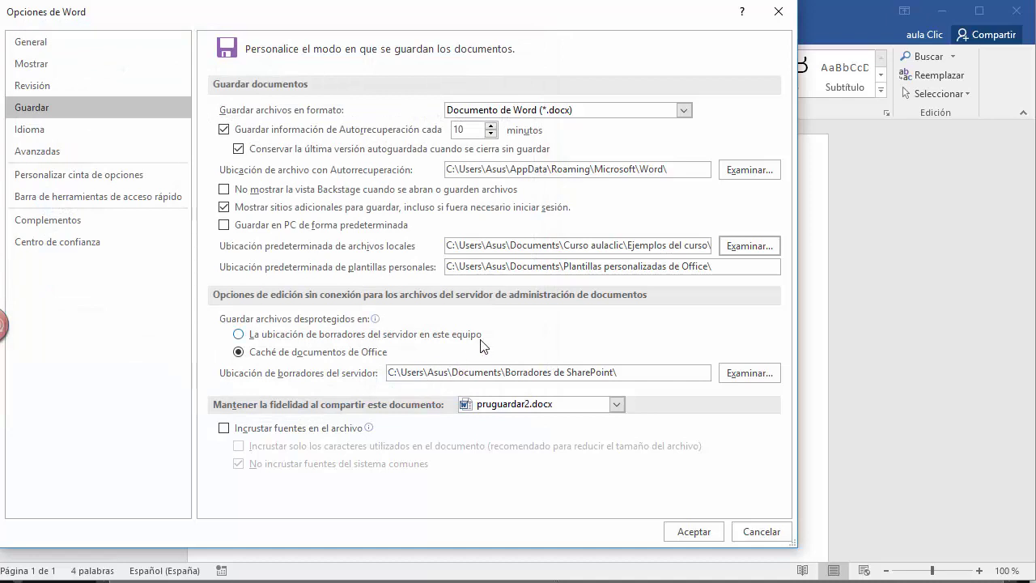
mouse_move(484, 347)
left_click(693, 534)
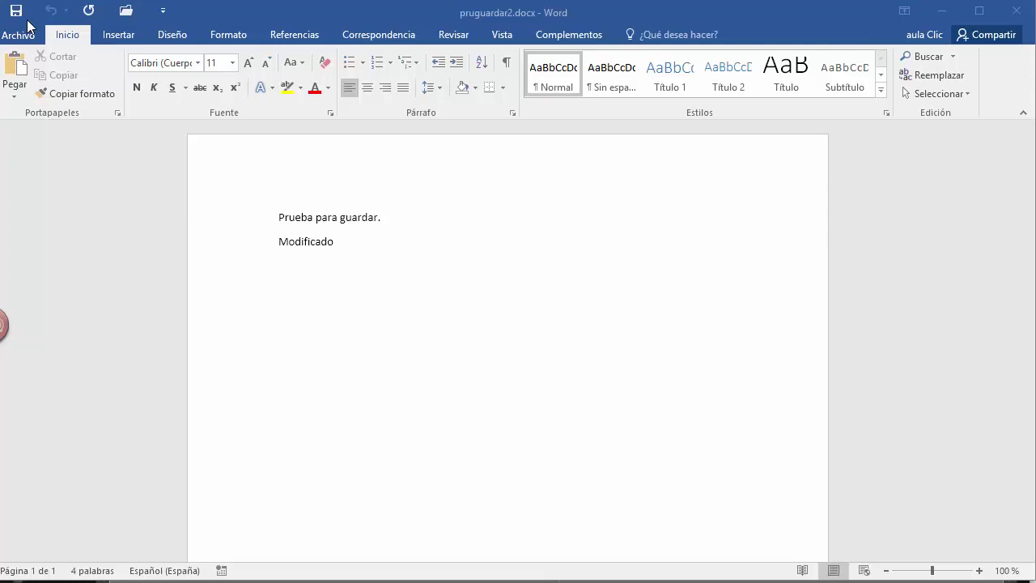
- Close pruguardar2.docx from Archivo and bring up the Abrir > Recientes list
left_click(23, 38)
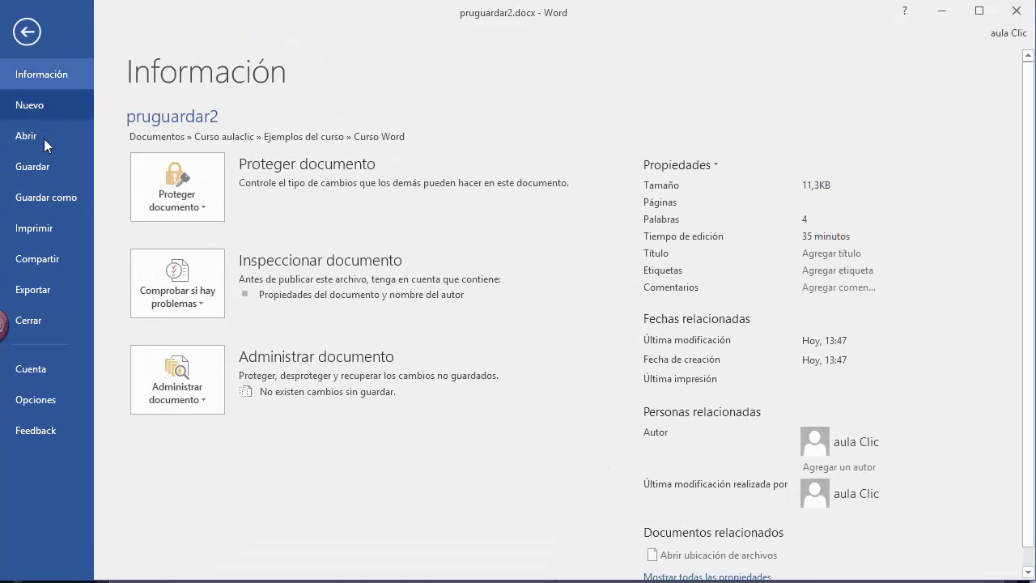
left_click(36, 323)
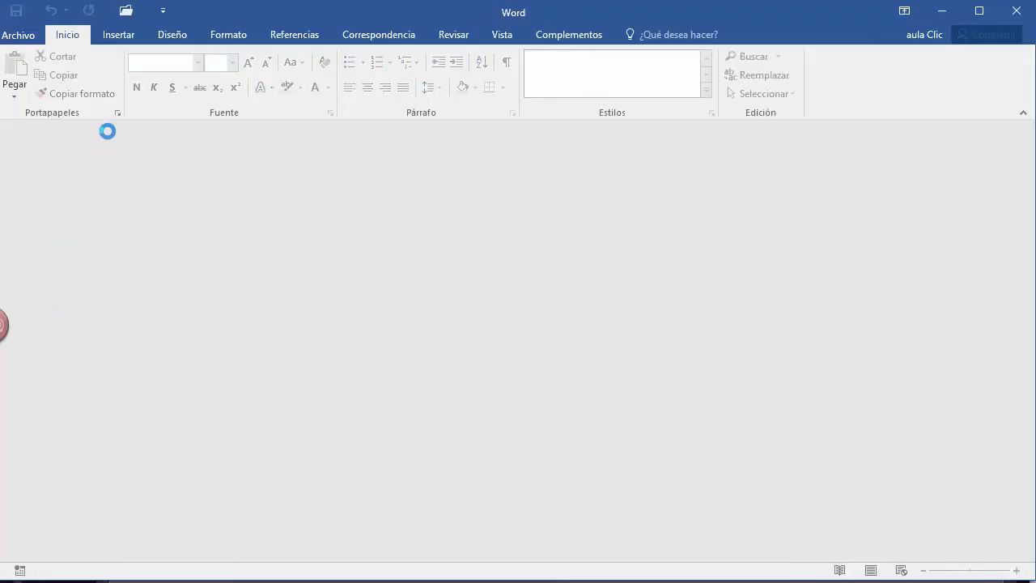
left_click(125, 13)
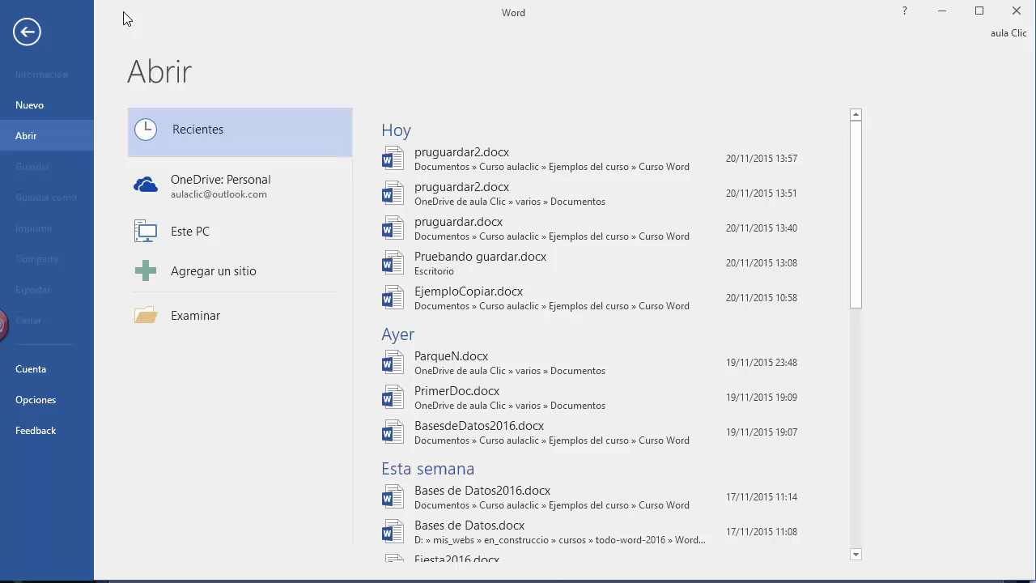
- Delete pruguardar2 from the Curso Word folder to the Recycle Bin, then cancel the Abrir dialog
left_click(200, 316)
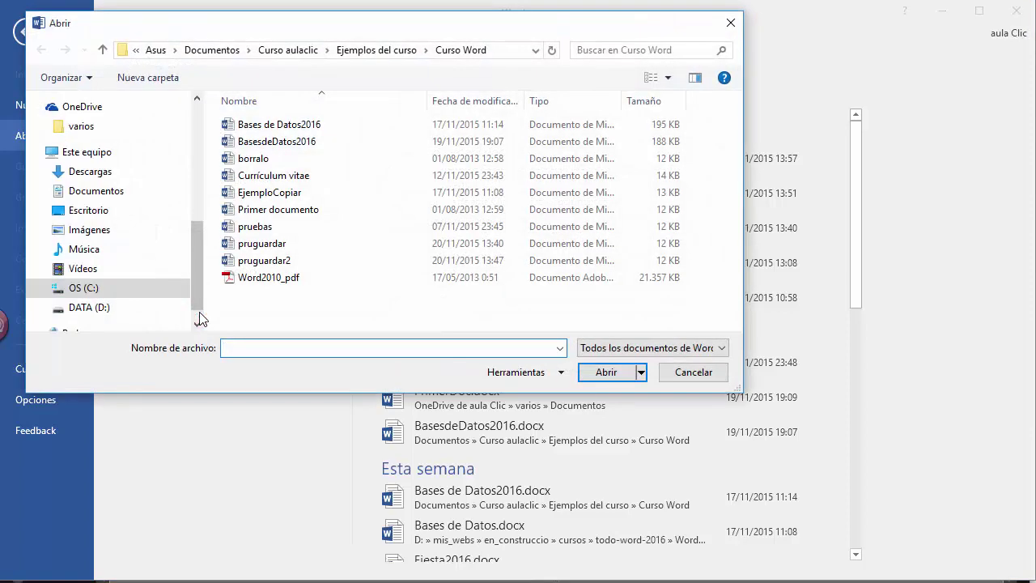
left_click(256, 262)
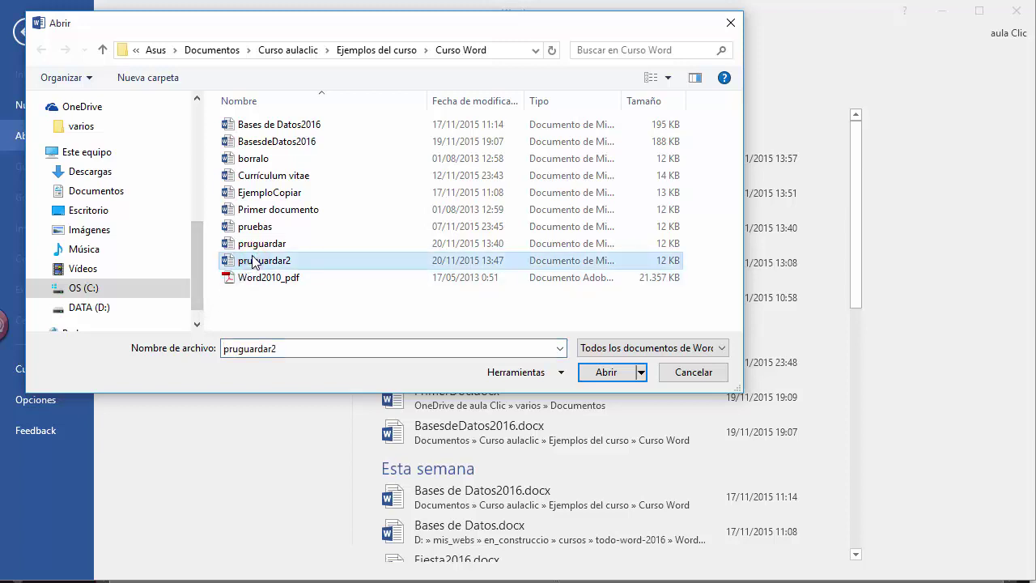
right_click(255, 260)
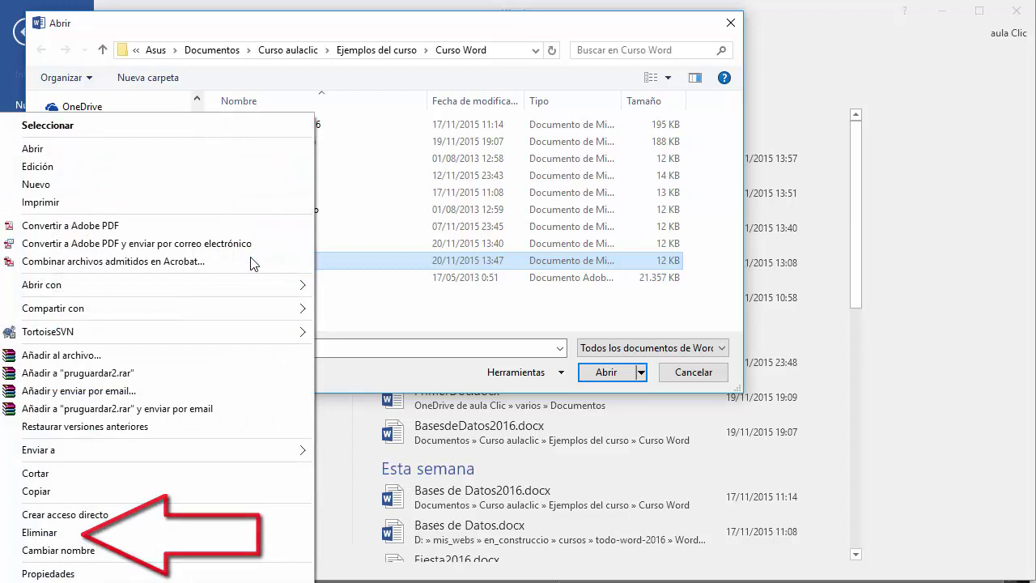
left_click(124, 536)
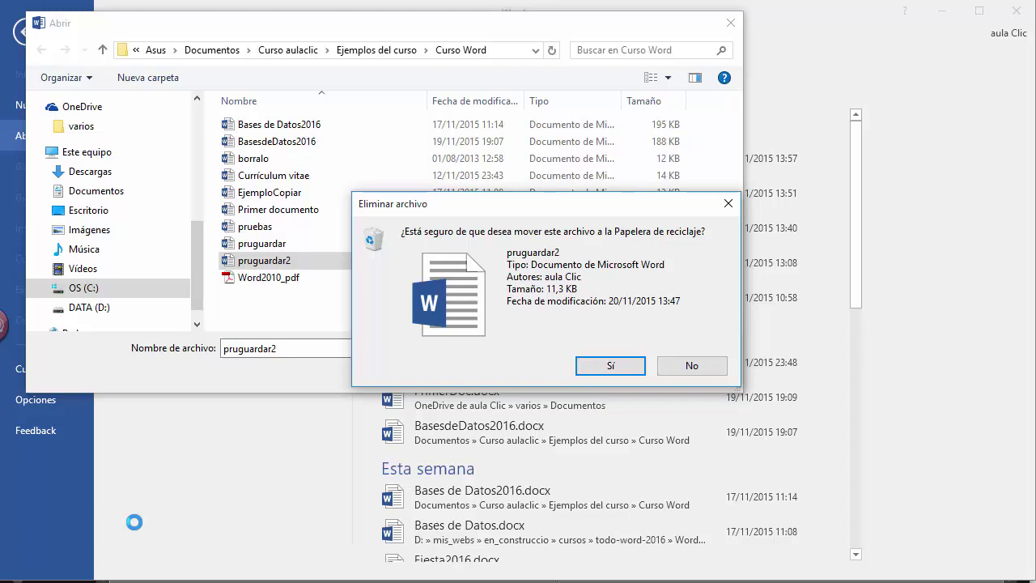
left_click(640, 363)
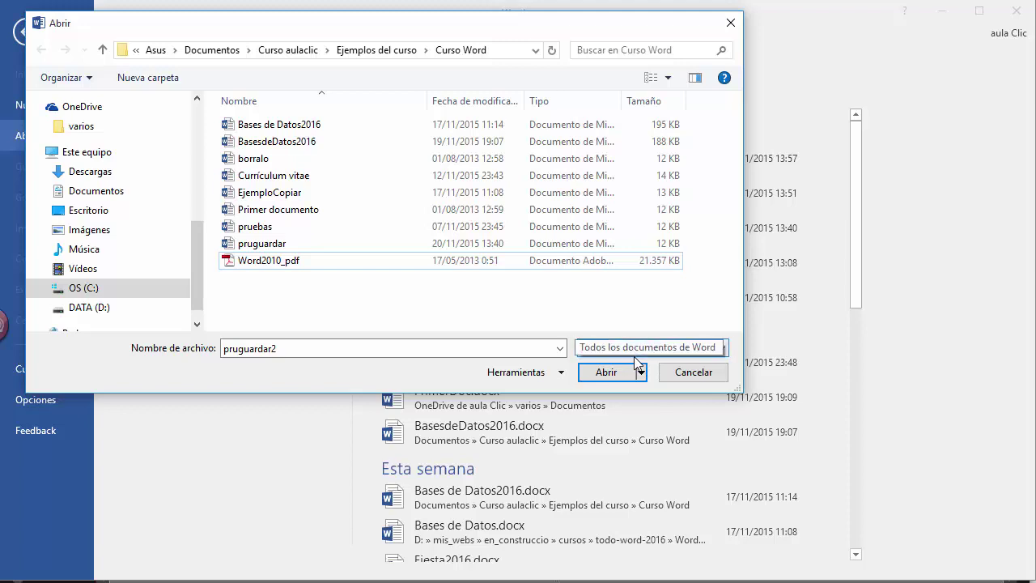
left_click(680, 374)
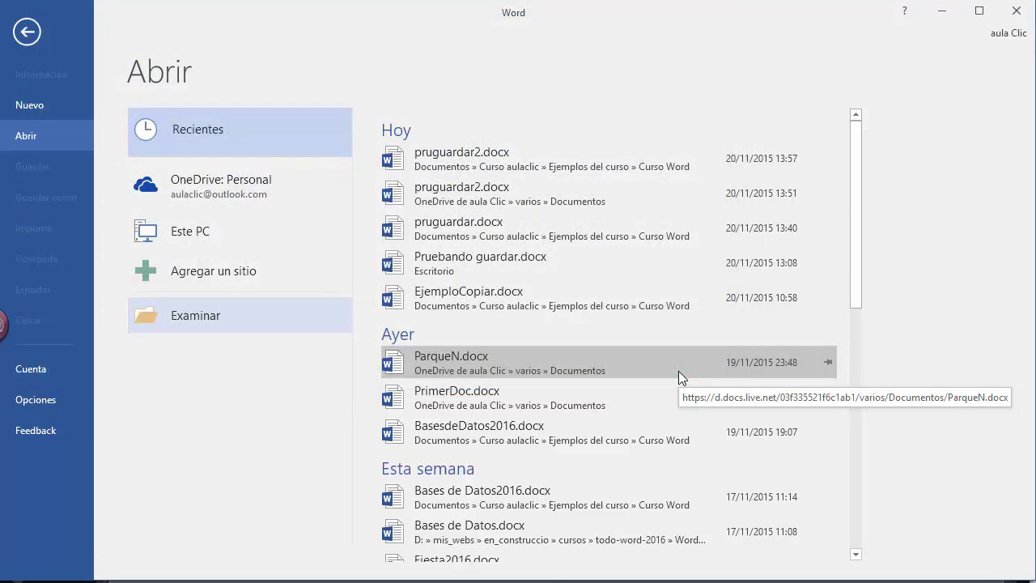
- From the desktop, open Papelera de reciclaje and permanently delete all 8 items
key("super+d")
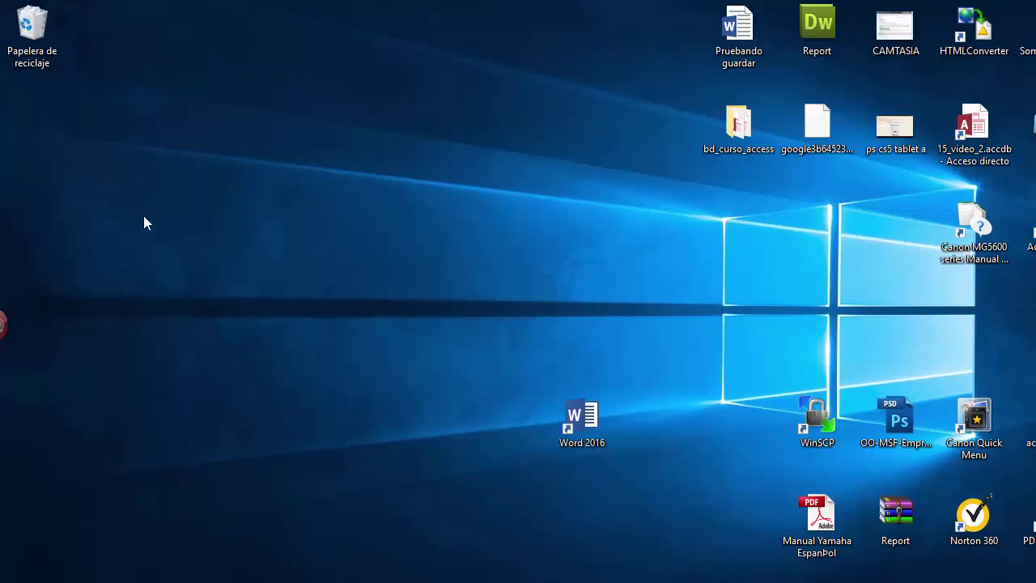
double_click(33, 30)
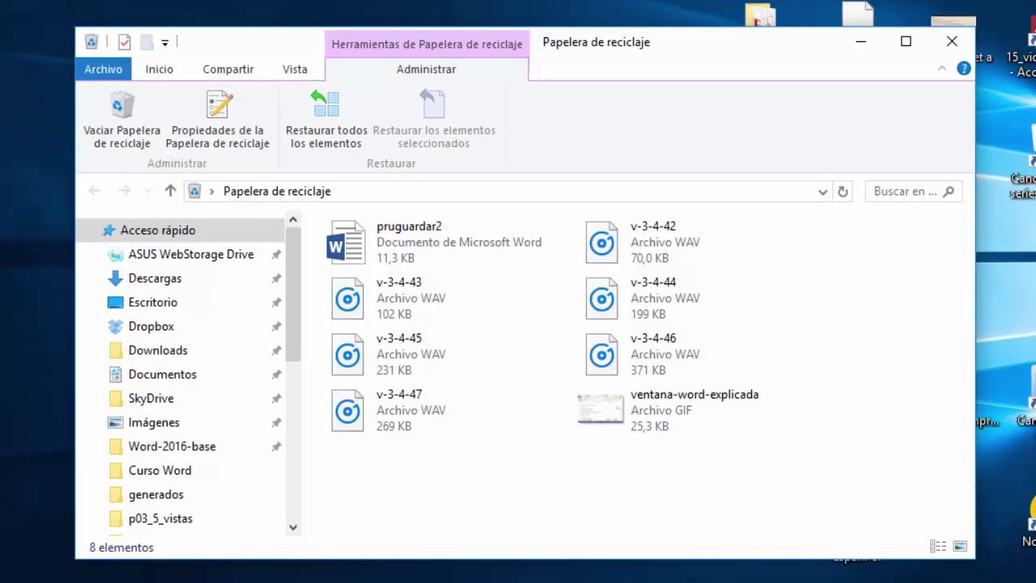
left_click(428, 252)
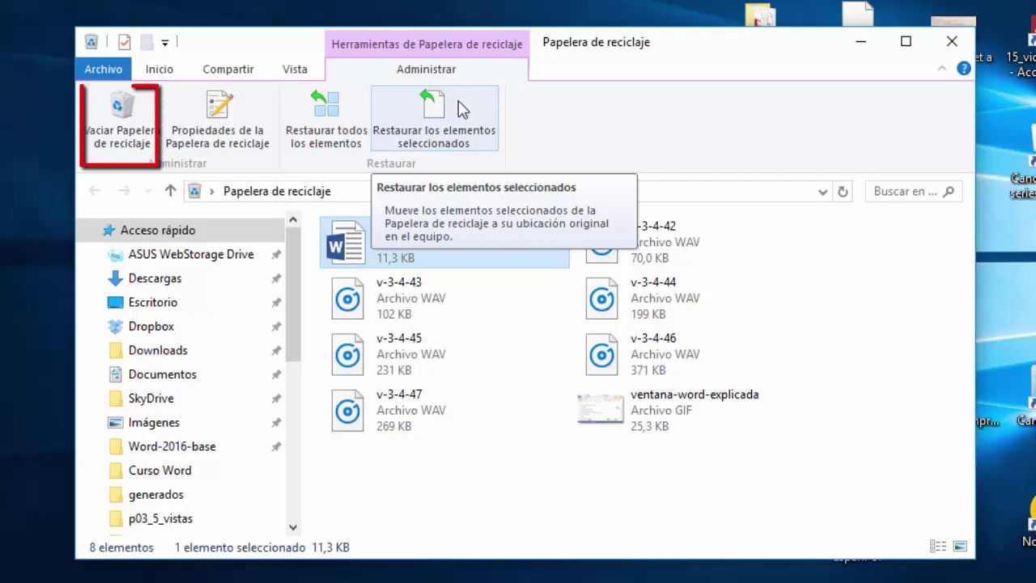
left_click(123, 117)
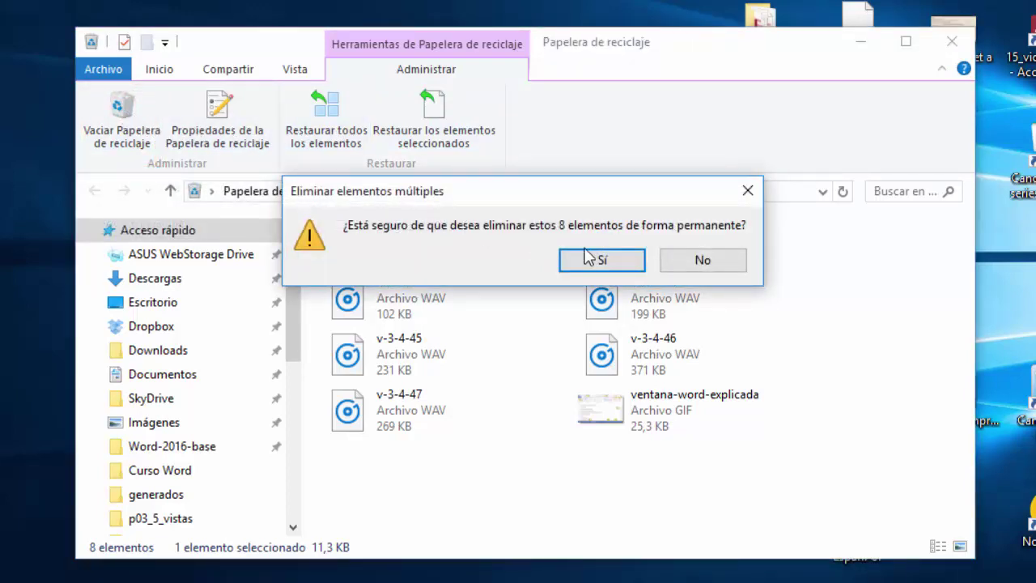
left_click(633, 267)
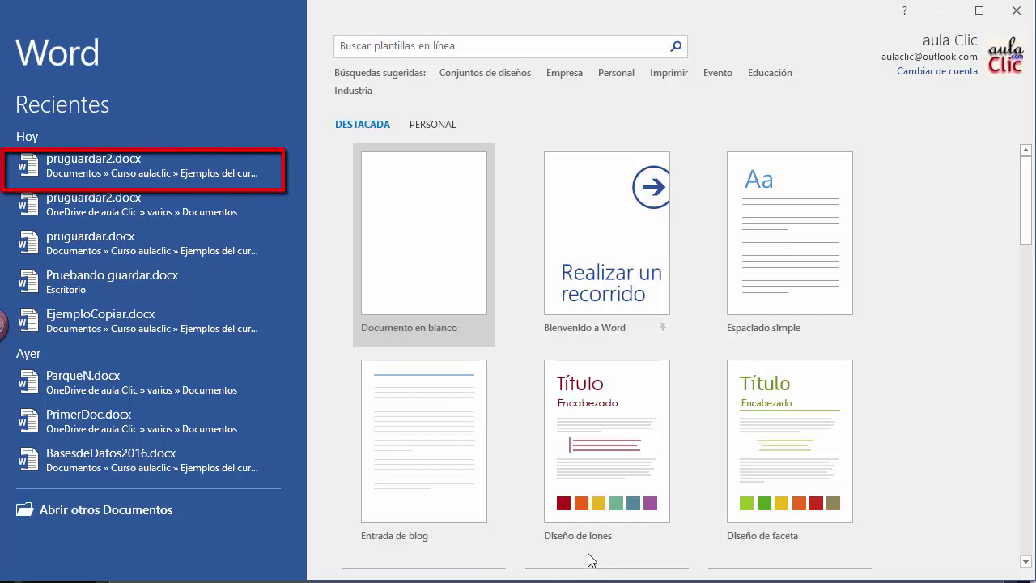
- Try reopening pruguardar2.docx from Recientes and acknowledge the file-not-found message
left_click(97, 163)
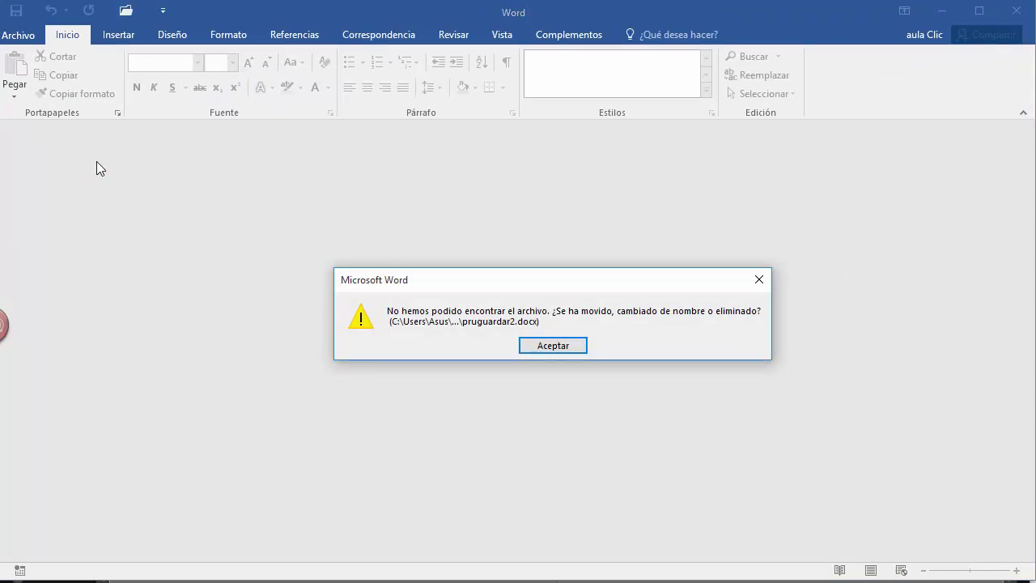
left_click(564, 353)
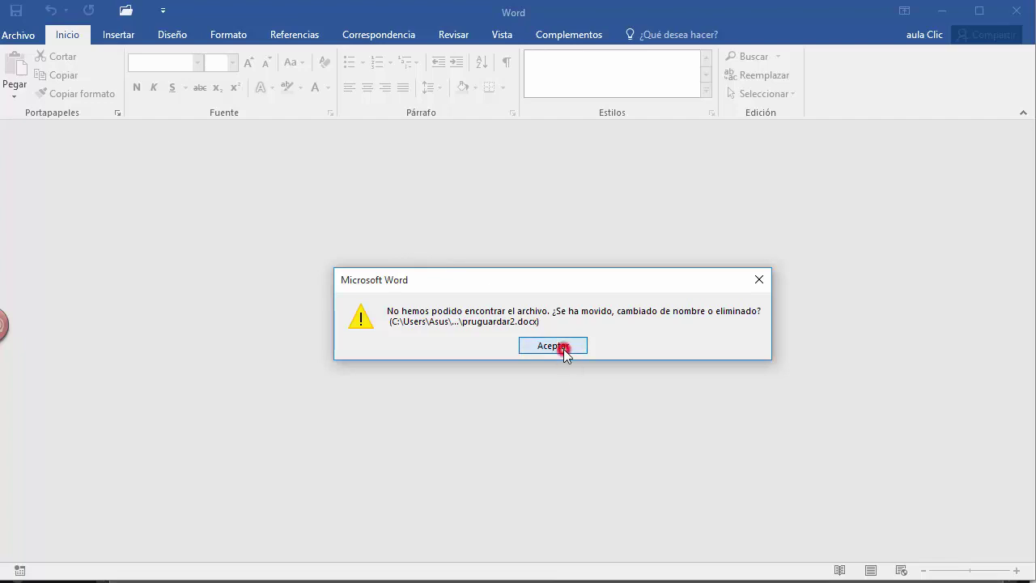